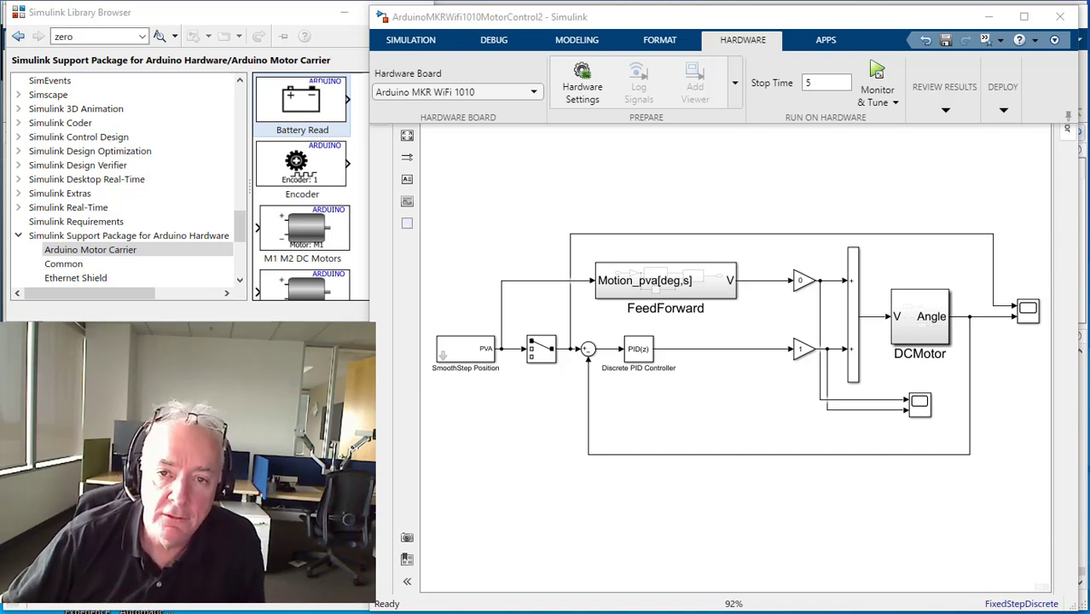
Build and run the model on the Arduino with Monitor & Tune, then check the build diagnostics
left_click(878, 75)
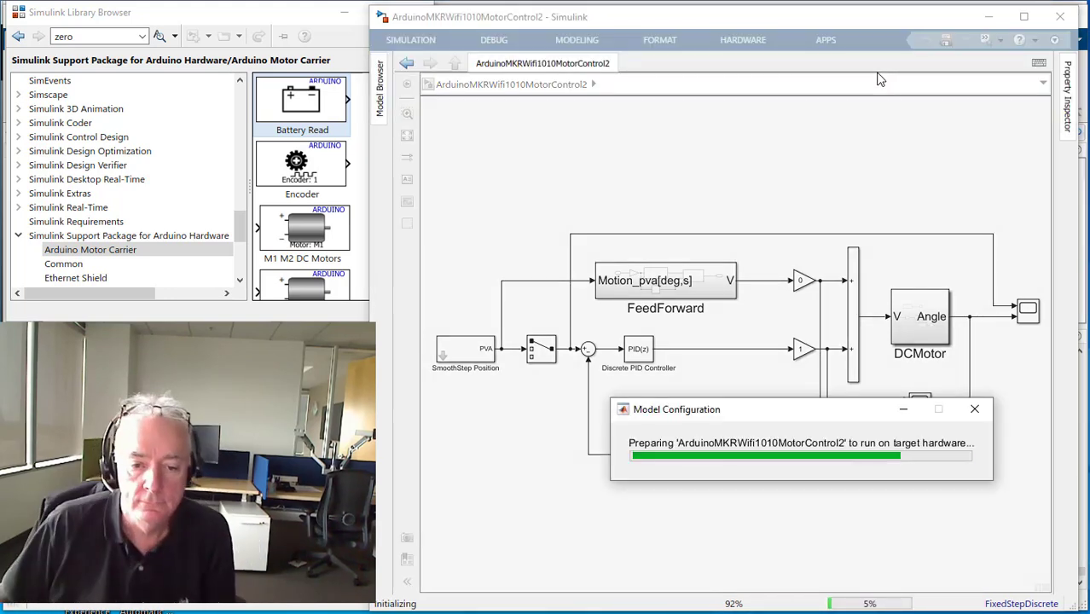
left_click(726, 601)
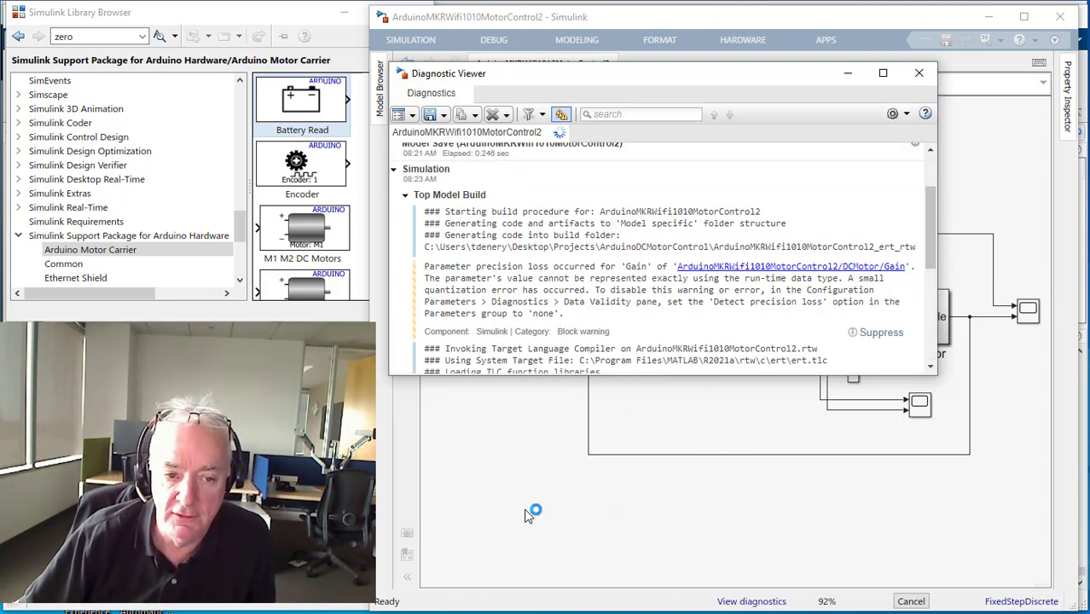
left_click(705, 486)
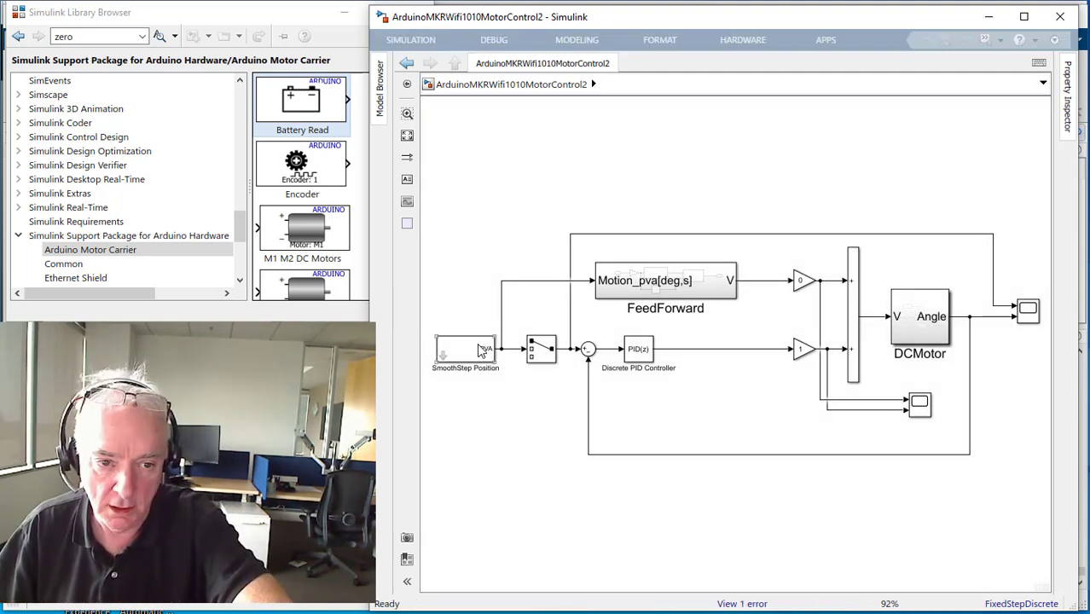
double_click(468, 349)
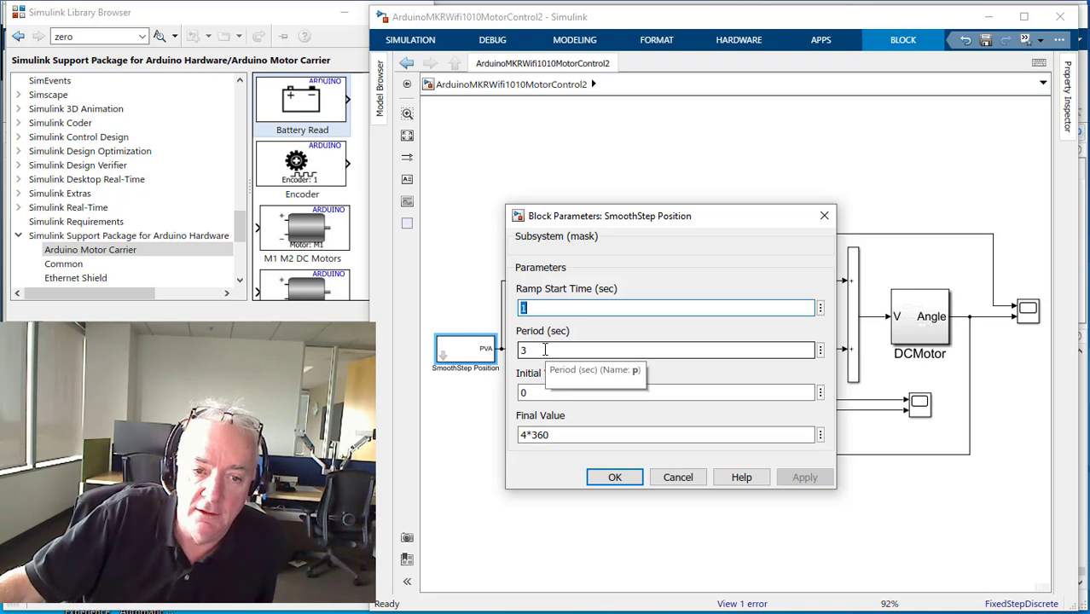
left_click(676, 479)
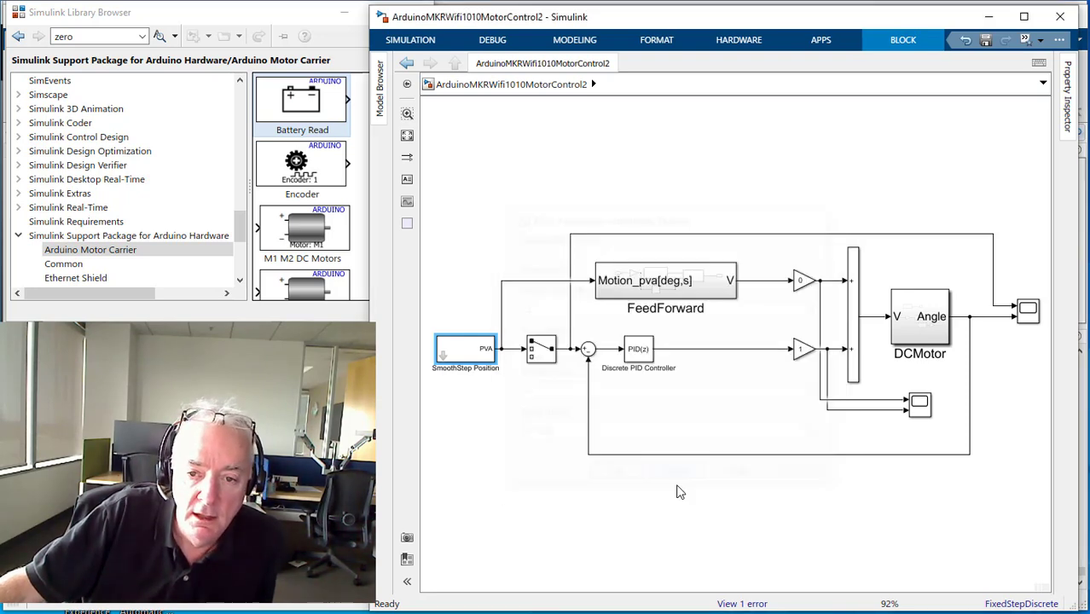
left_click(960, 311)
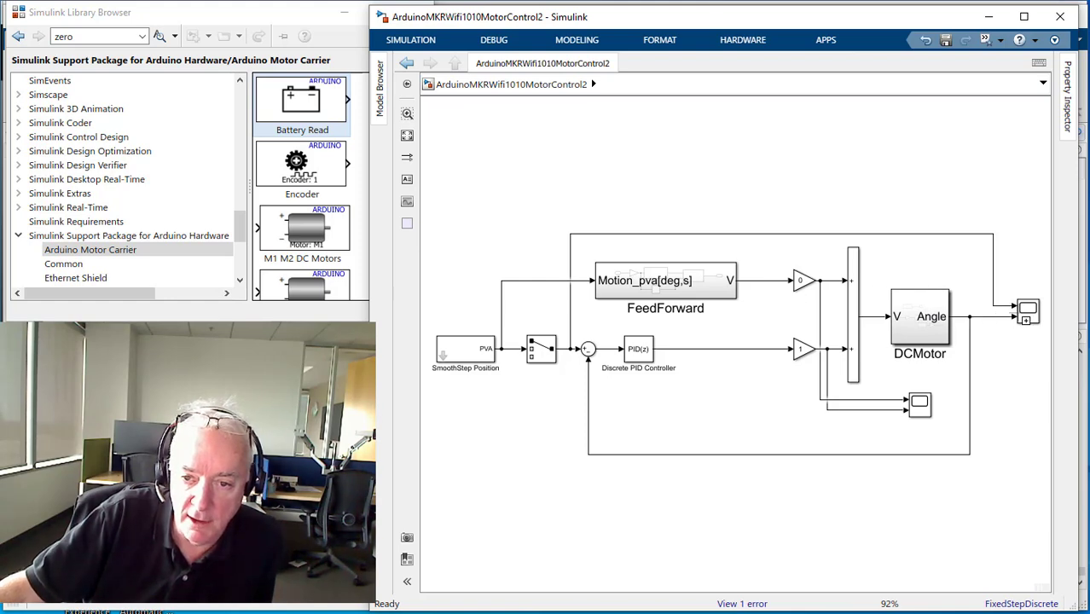
double_click(1028, 310)
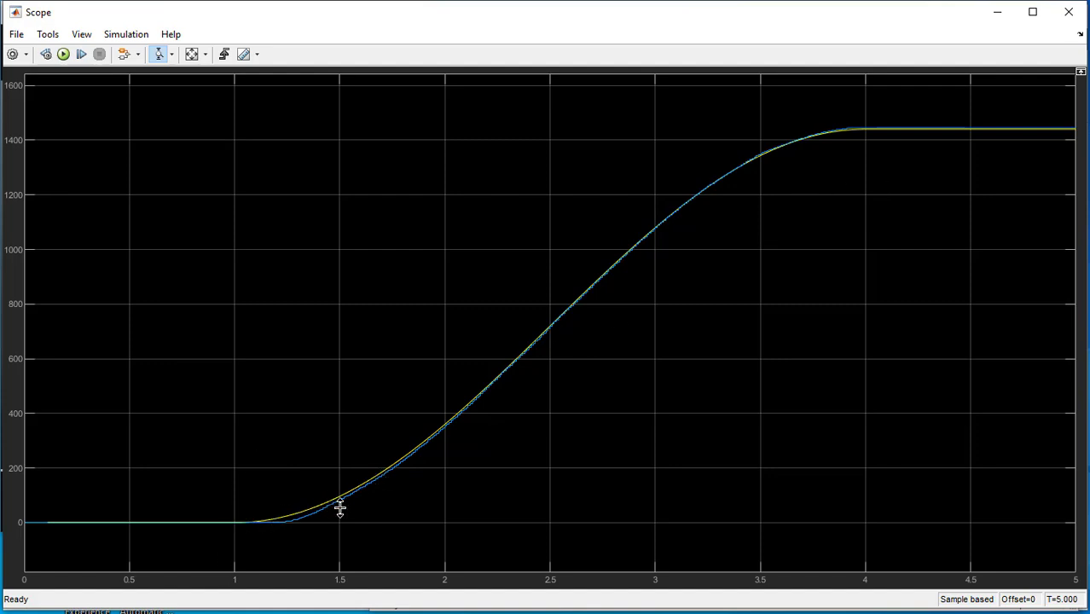
left_click(996, 12)
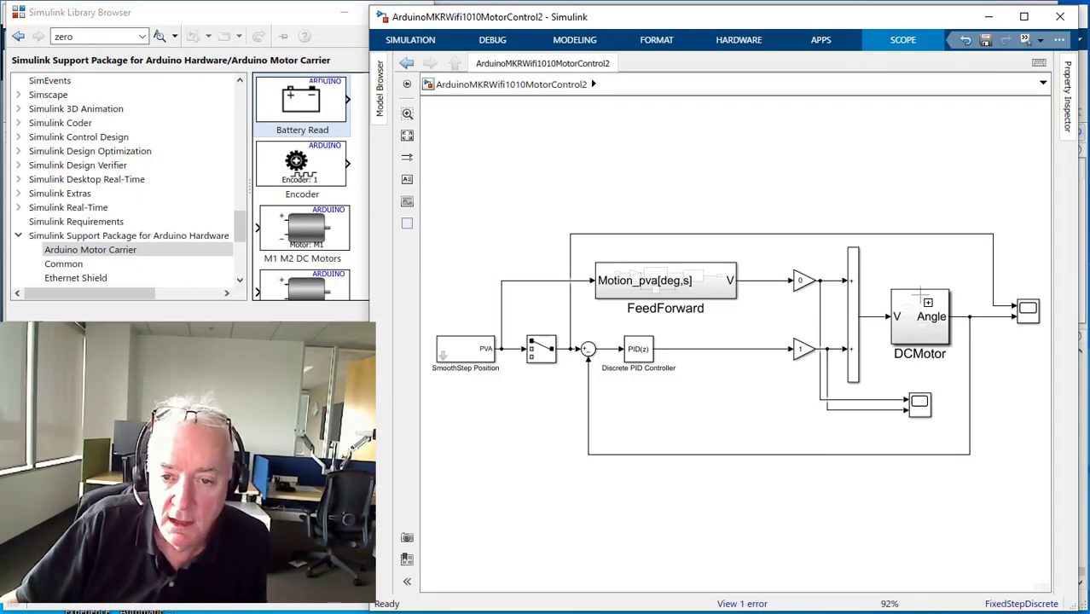
double_click(921, 320)
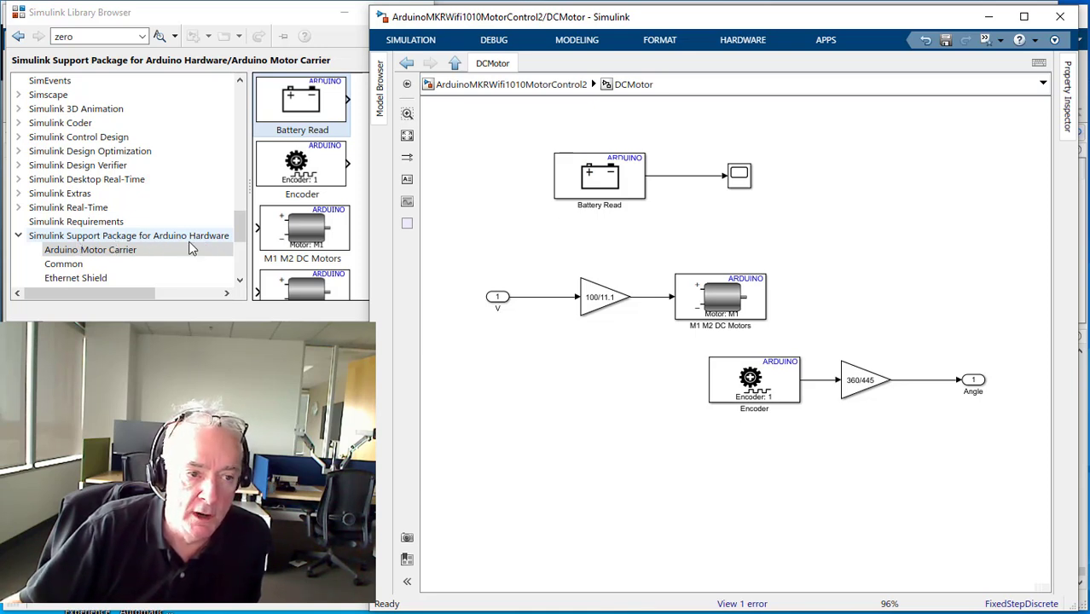
left_click(119, 255)
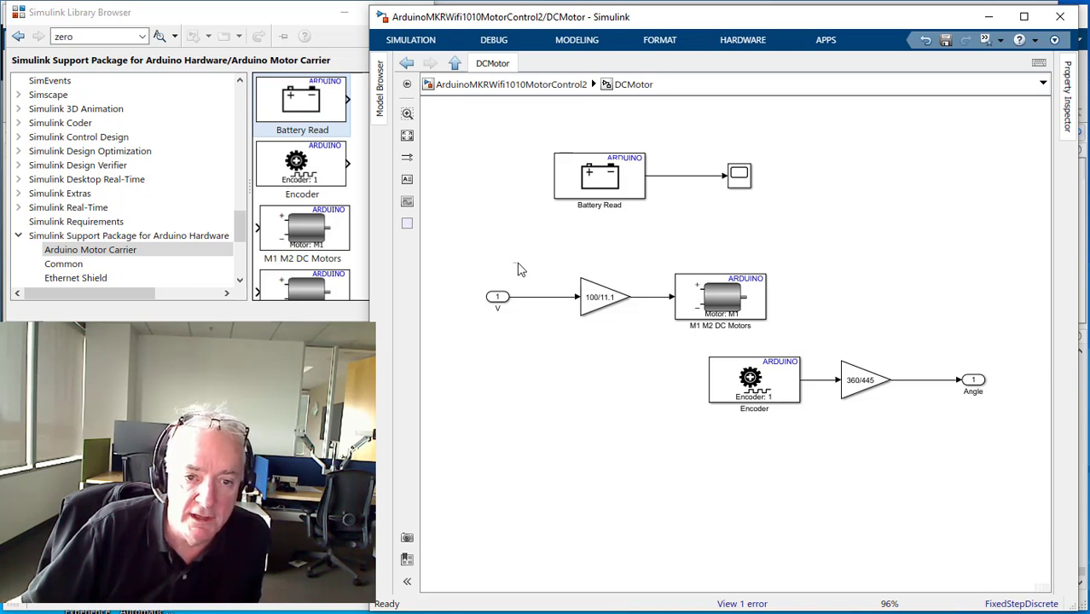
left_click_drag(512, 263, 652, 327)
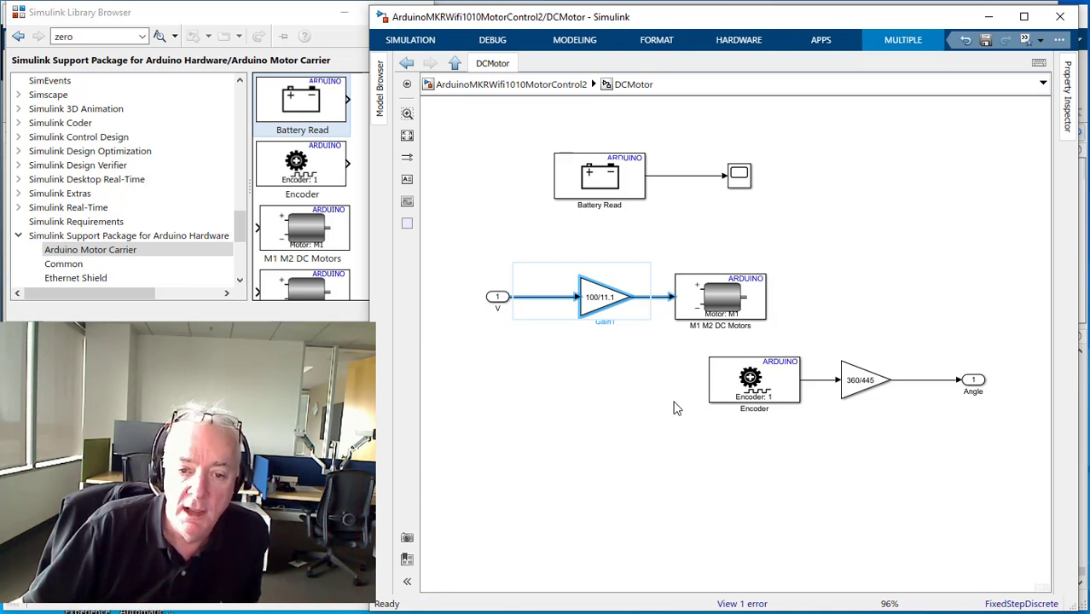
left_click_drag(696, 452, 793, 358)
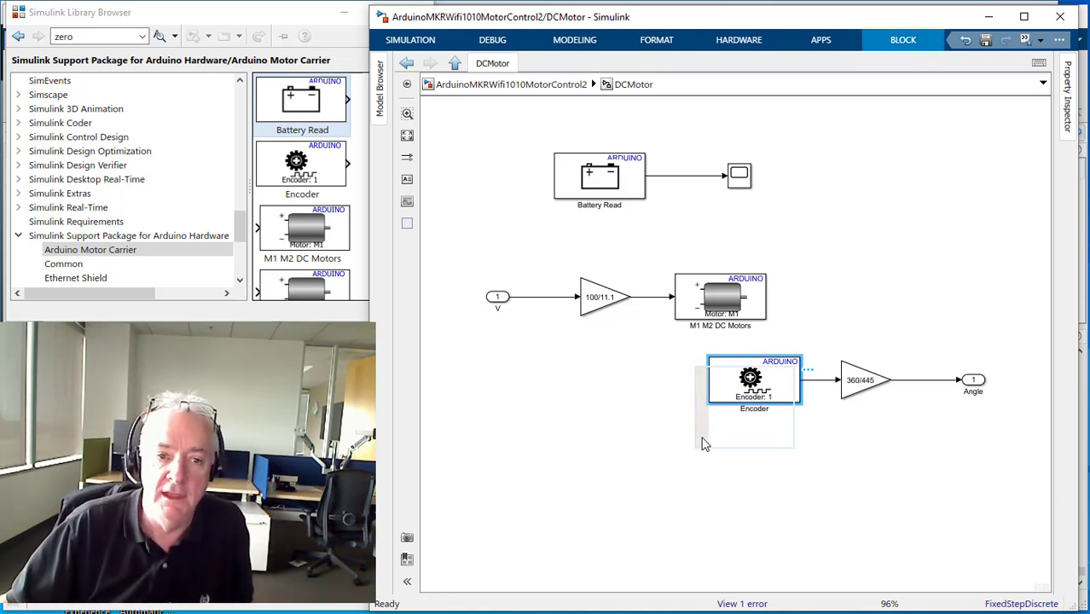
left_click(520, 329)
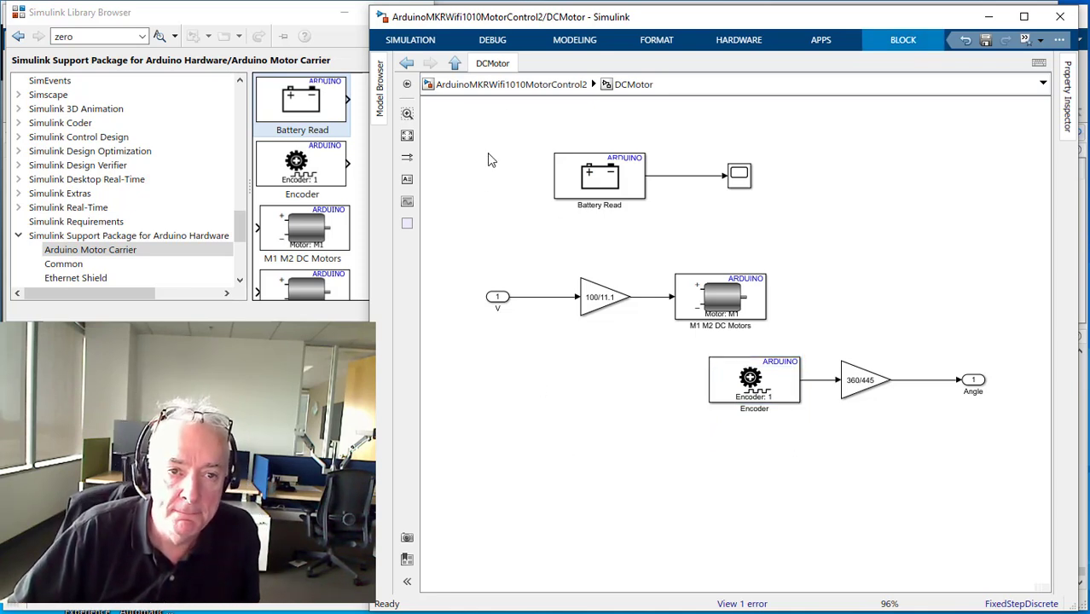
left_click(503, 84)
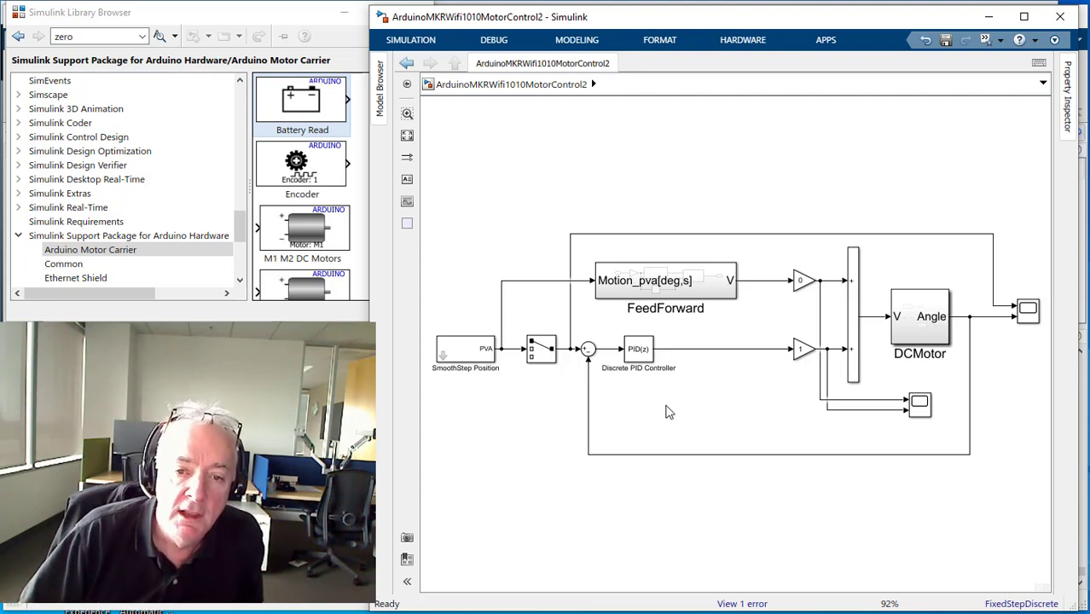
left_click(639, 350)
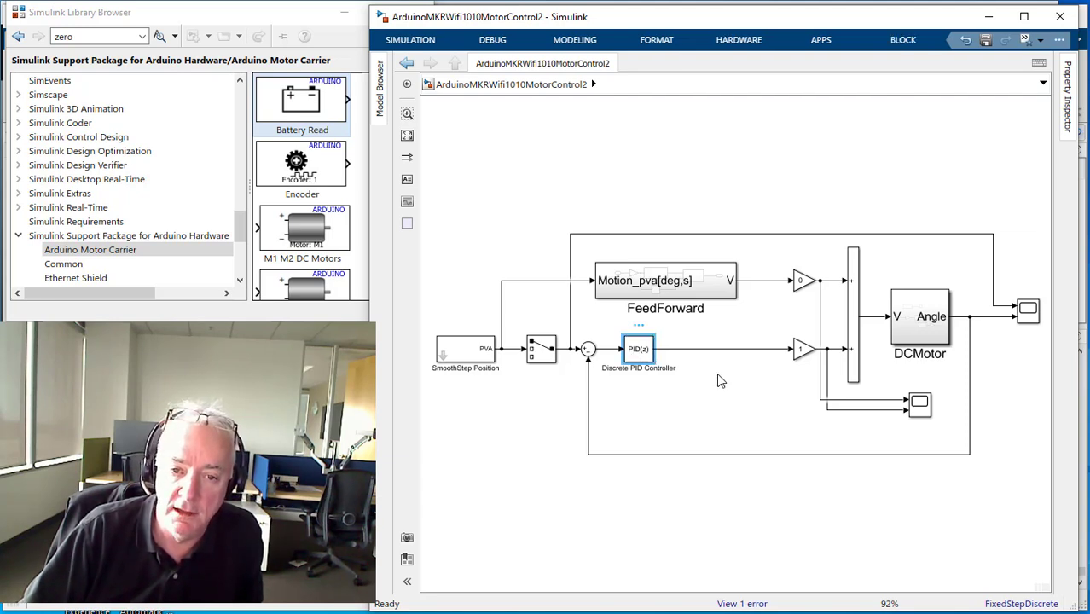
left_click_drag(584, 268, 738, 361)
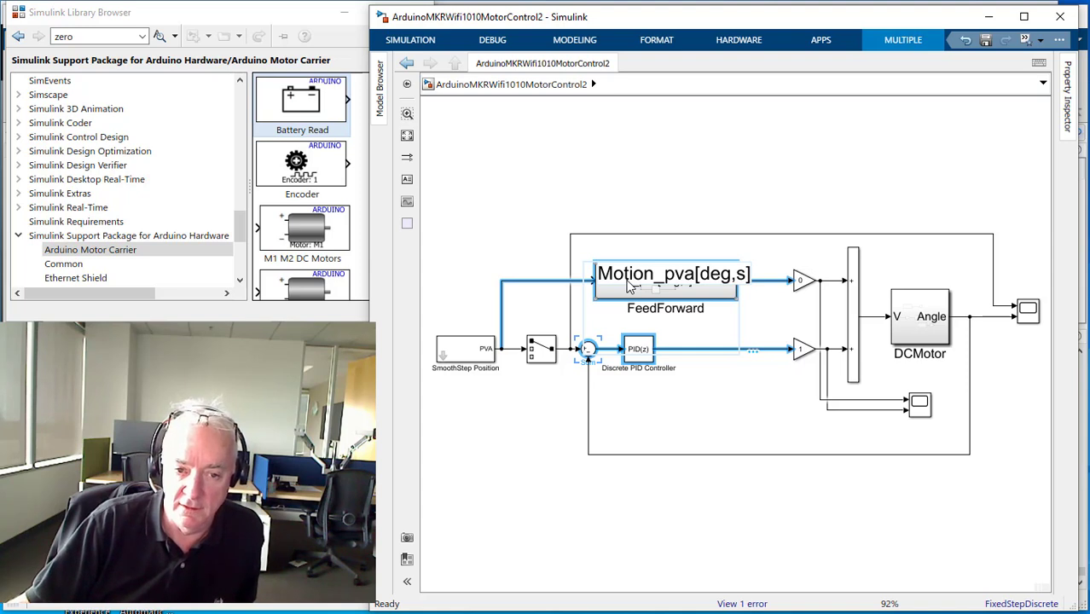
left_click(713, 423)
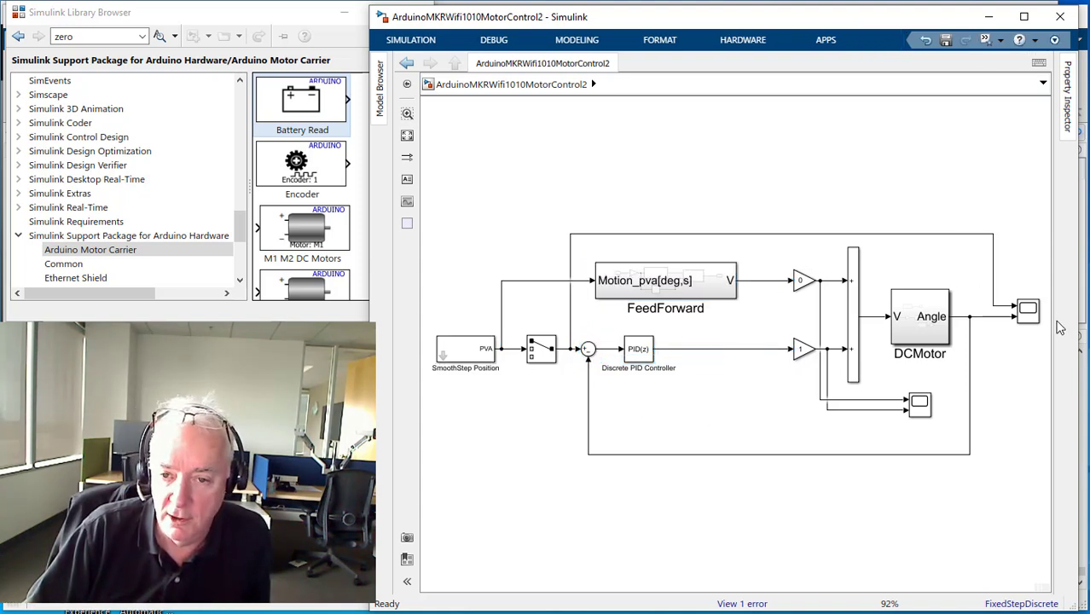
double_click(1027, 311)
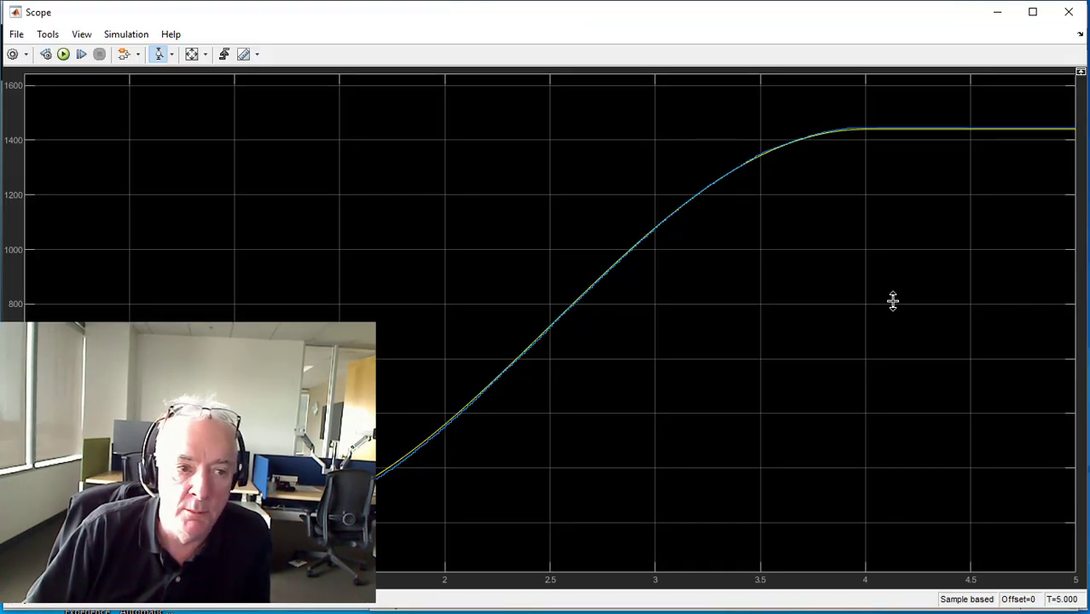
left_click(991, 14)
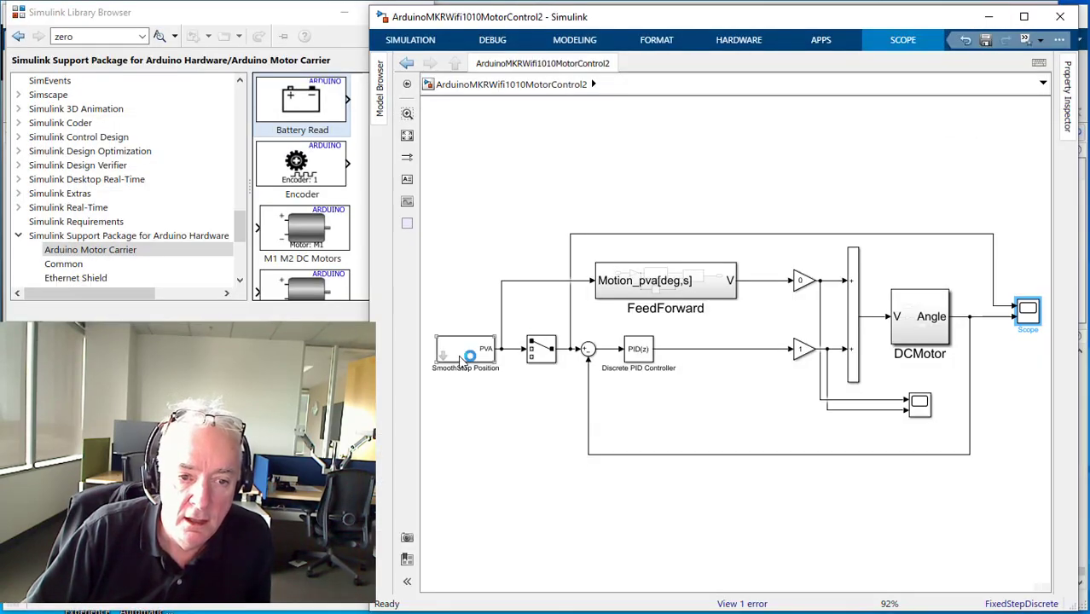
Change the SmoothStep Position period from 3 to 0.75 s, keeping final value 4*360
double_click(460, 362)
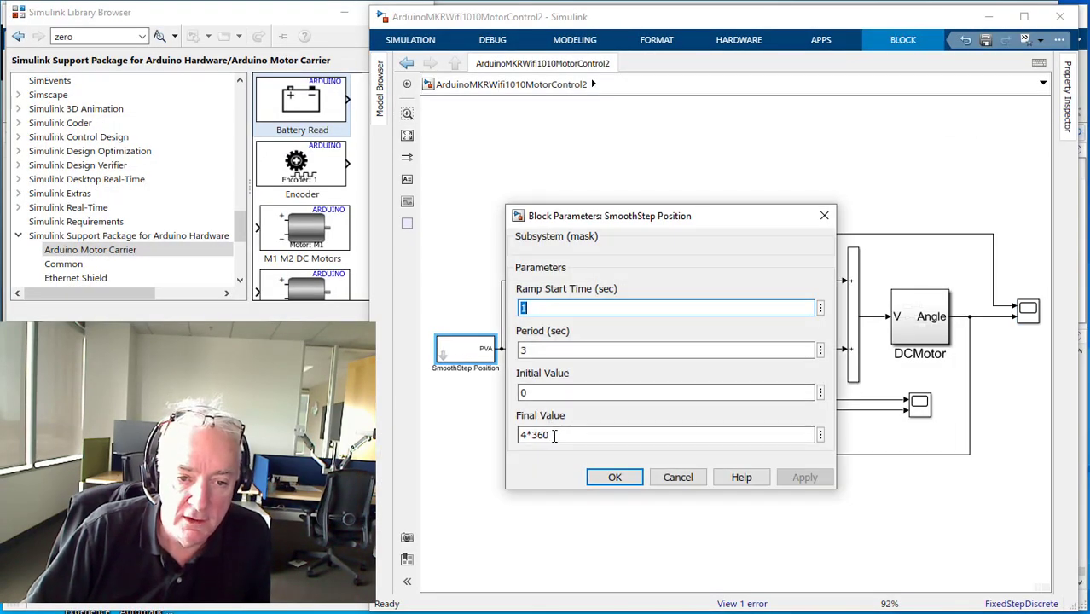
double_click(547, 348)
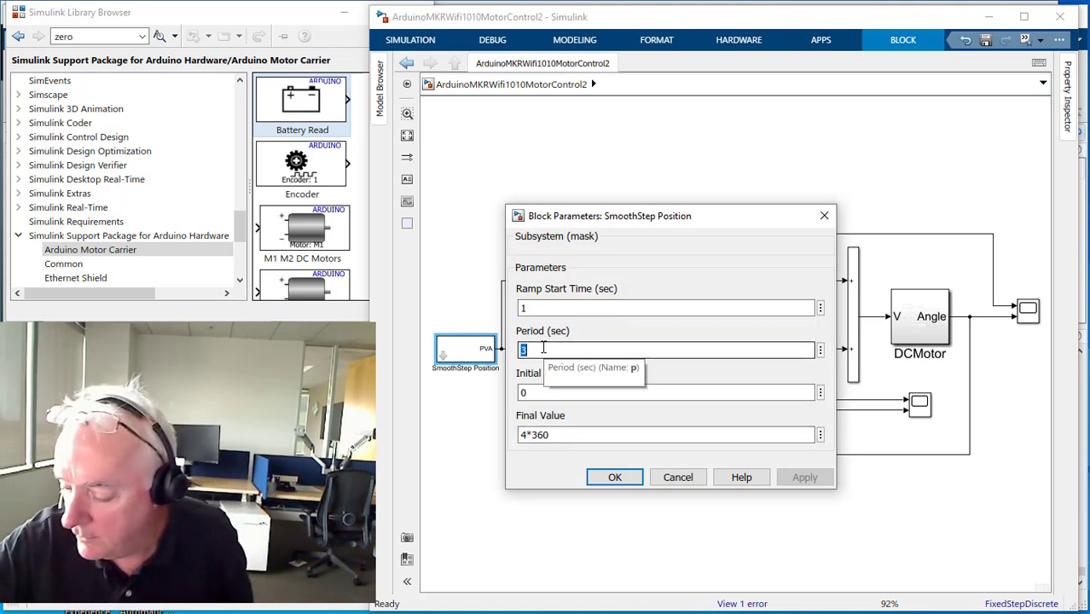
type("0.75")
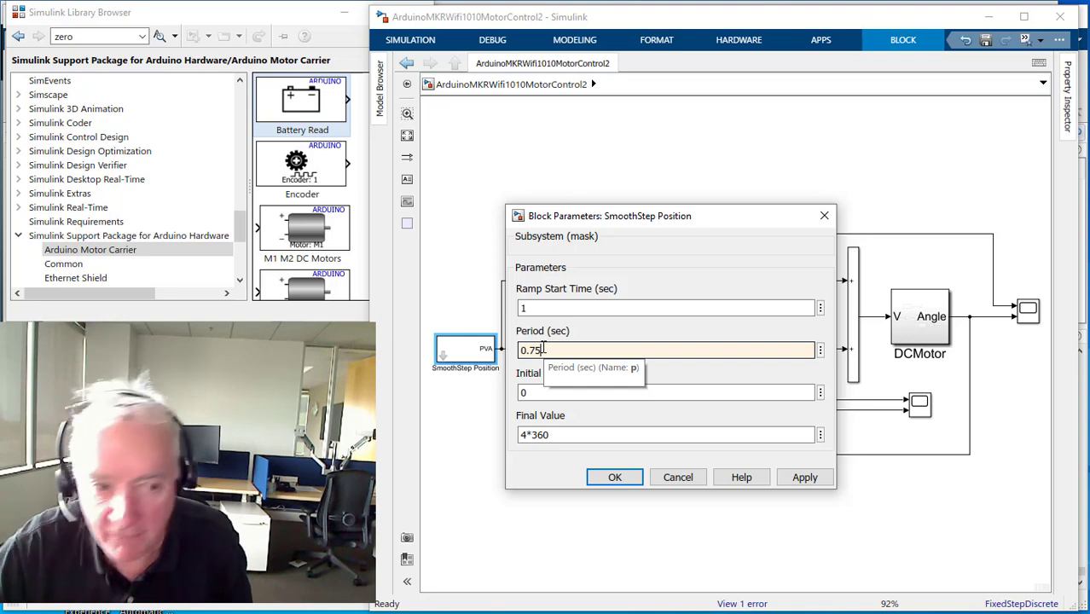
left_click(614, 477)
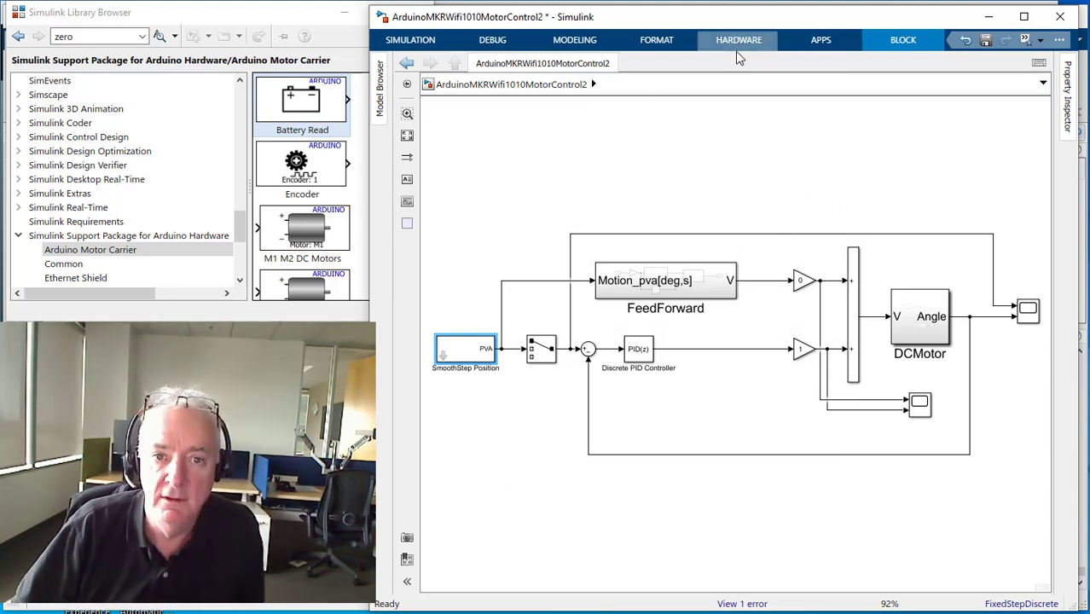
Run the model on the Arduino and zoom the scope to see the overshoot near 1520
left_click(738, 42)
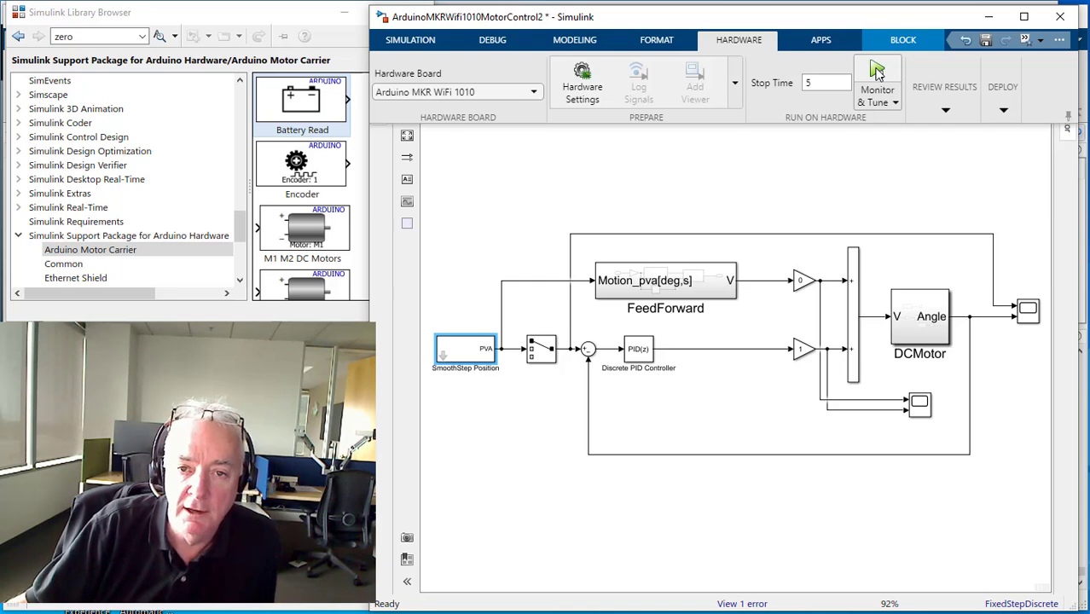
left_click(876, 72)
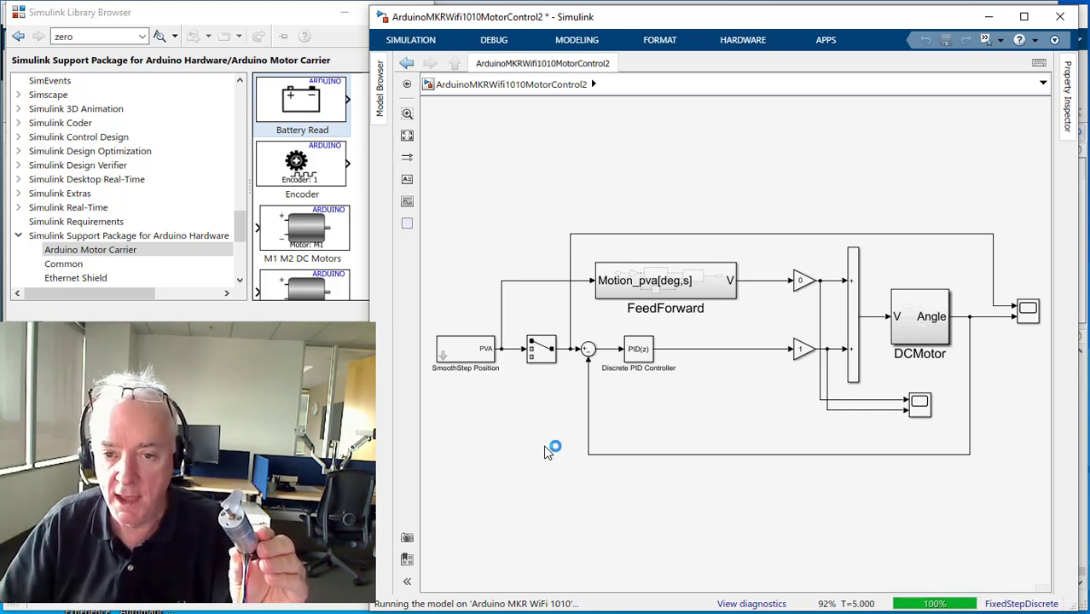
double_click(1028, 312)
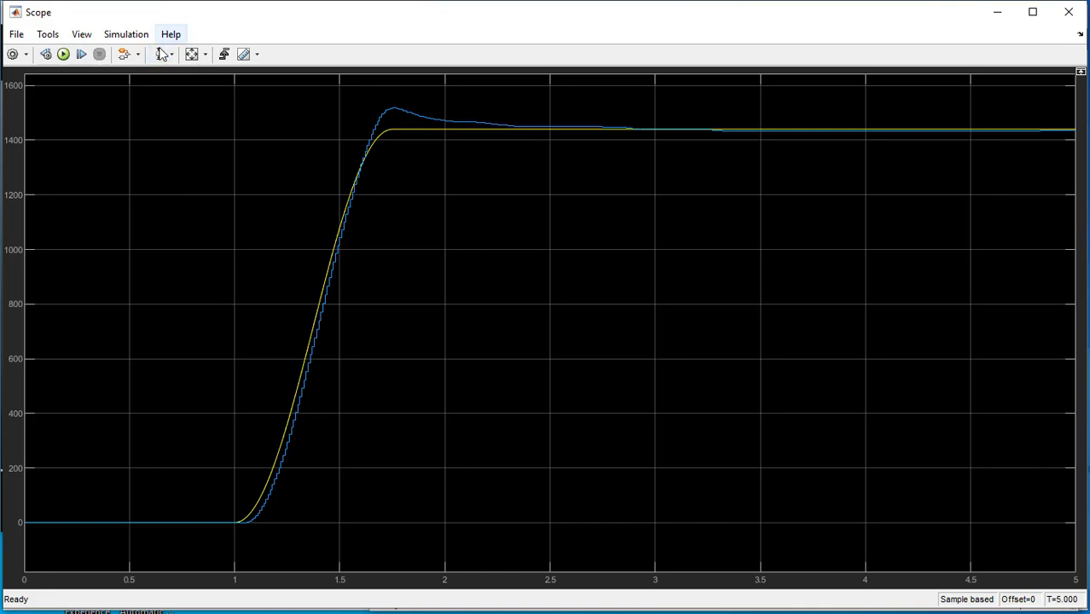
left_click_drag(393, 92, 408, 148)
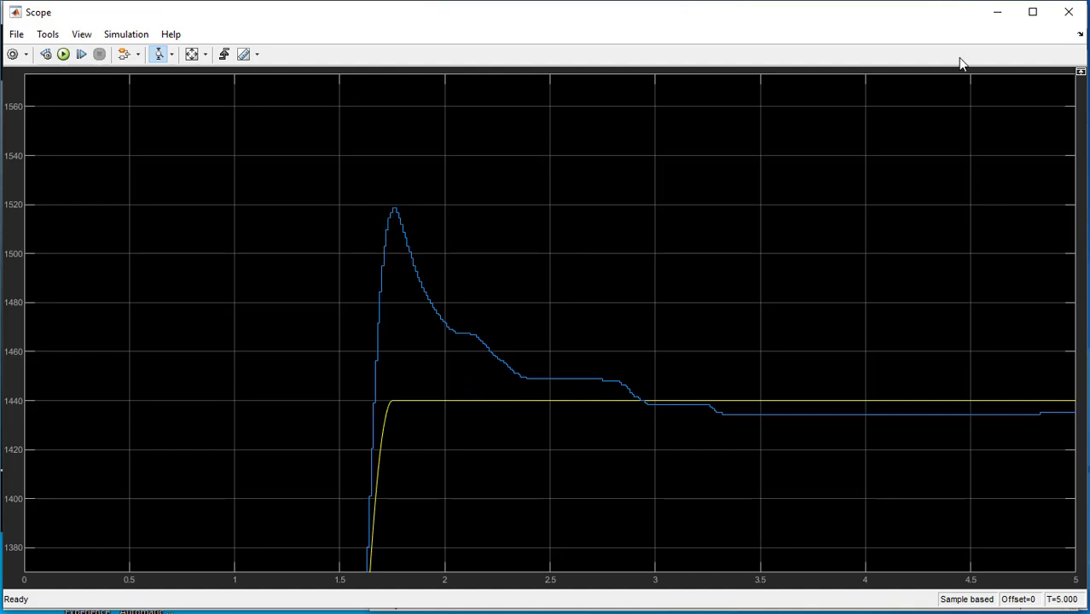
left_click(997, 12)
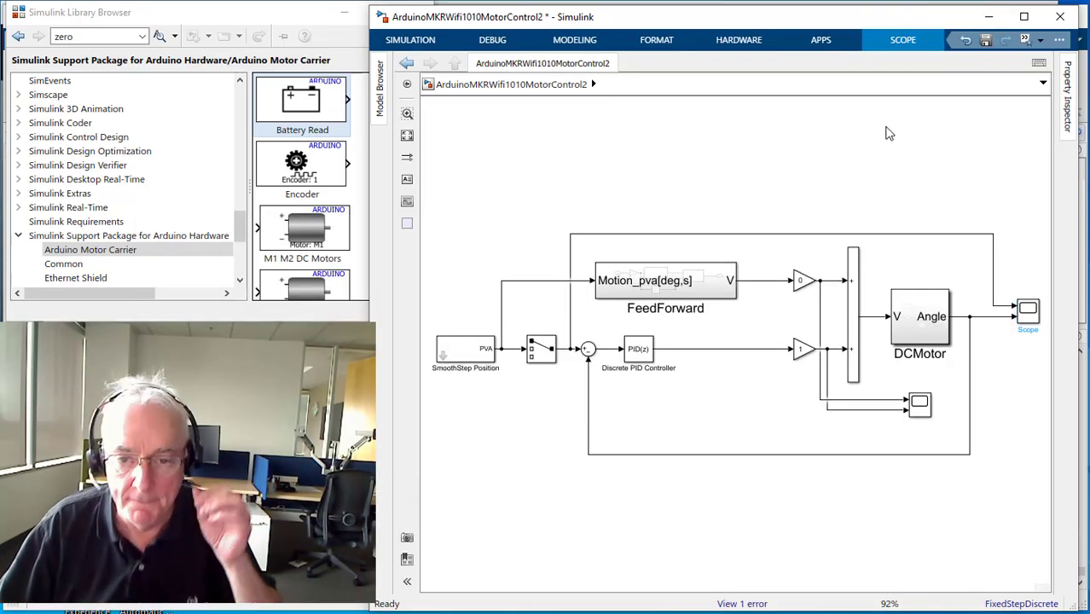
Set the Gain1 block after FeedForward to 1 so feedforward drives the motor
left_click(868, 163)
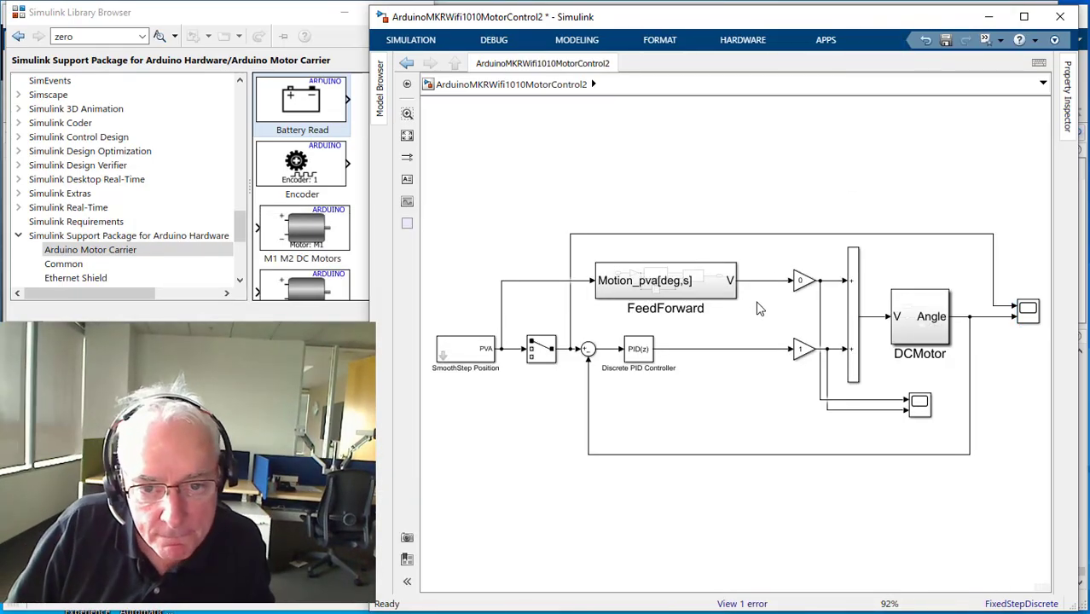
double_click(802, 286)
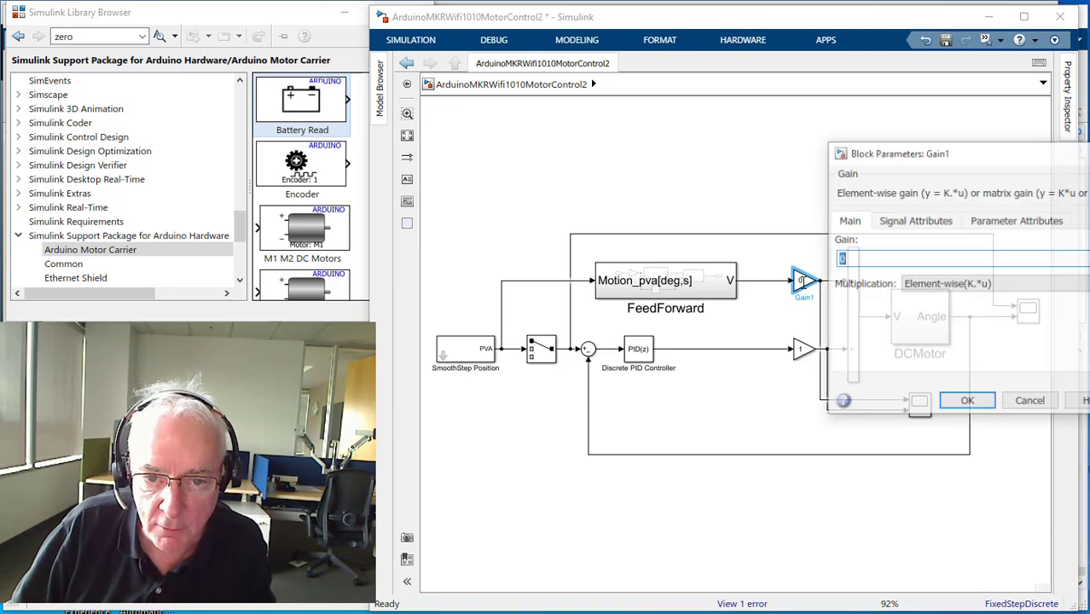
type("1")
left_click(977, 406)
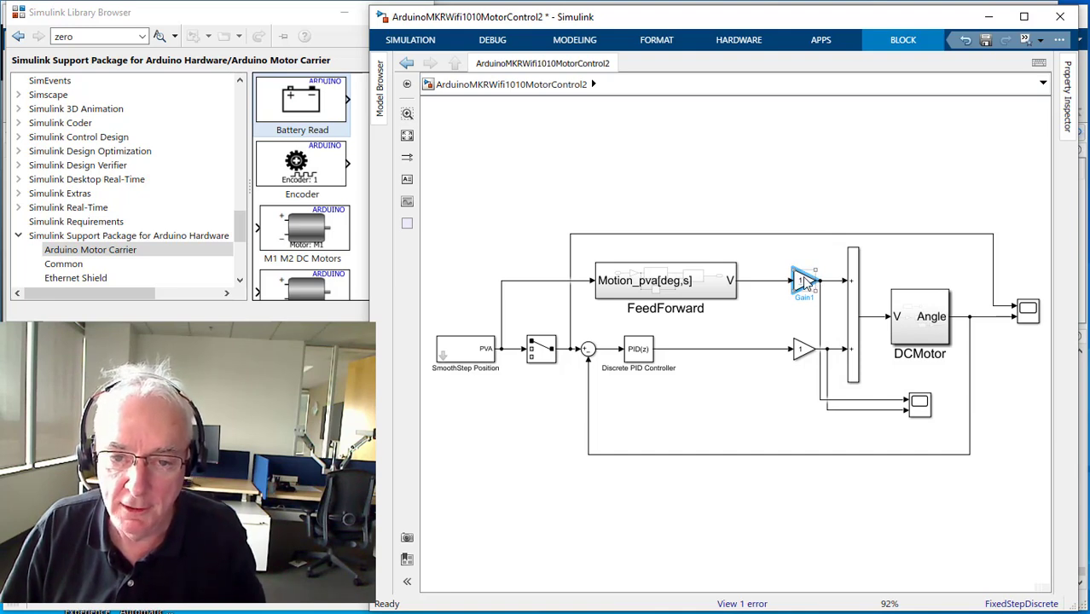
left_click(775, 174)
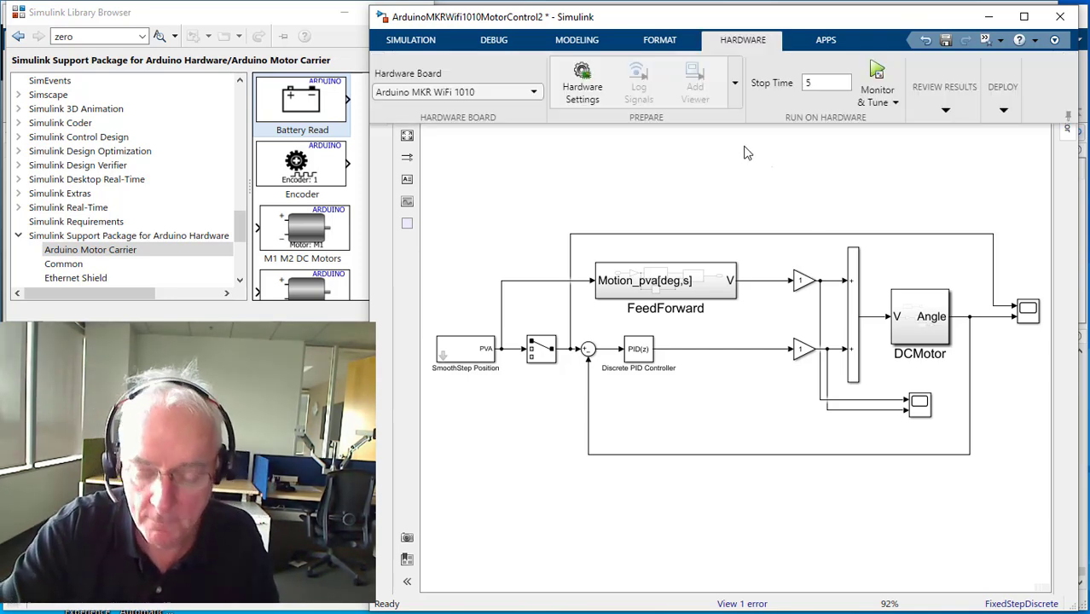
Rerun on the Arduino with Ctrl+T and rescale and zoom the scope to compare the peak
key("ctrl+t")
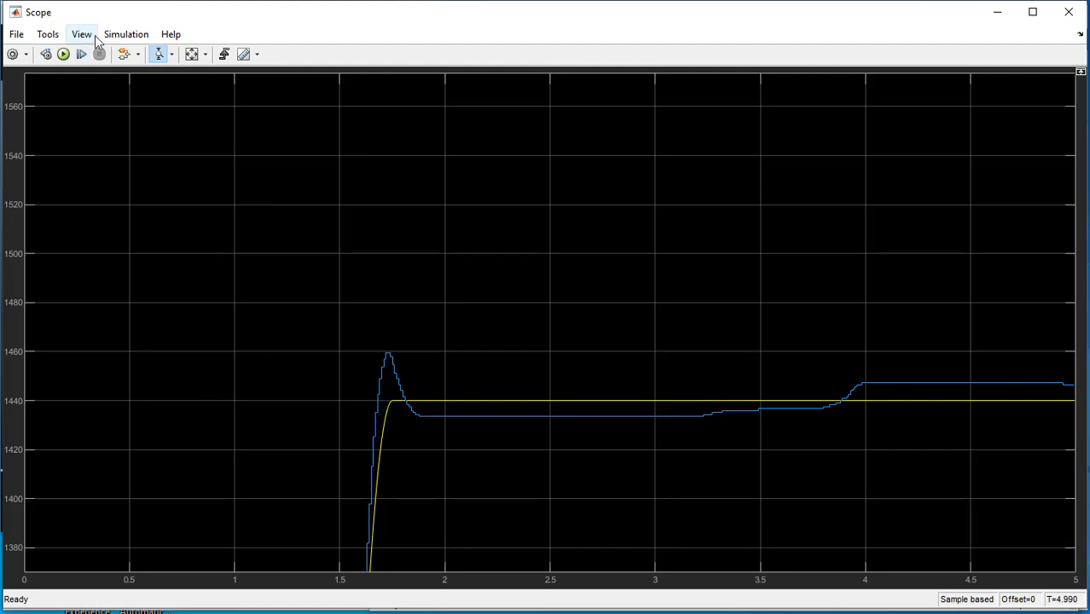
left_click(192, 54)
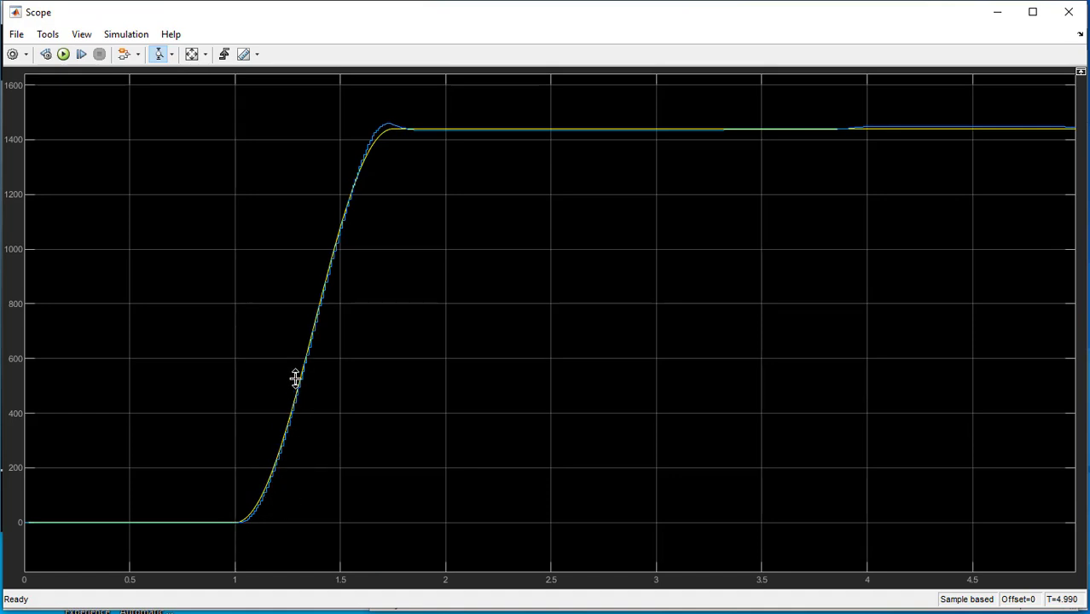
left_click_drag(385, 109, 396, 148)
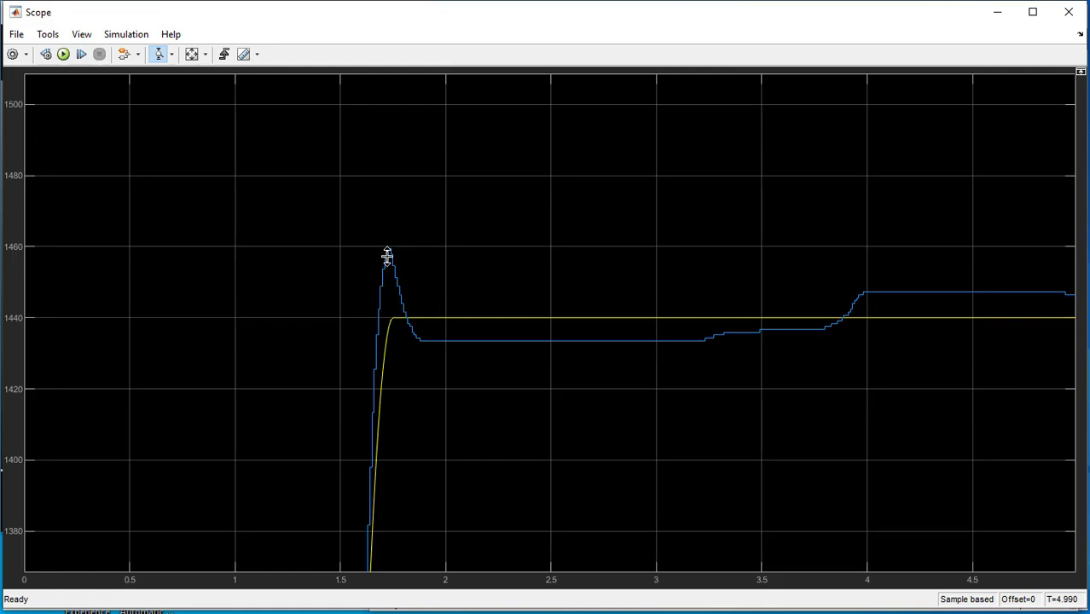
left_click(195, 54)
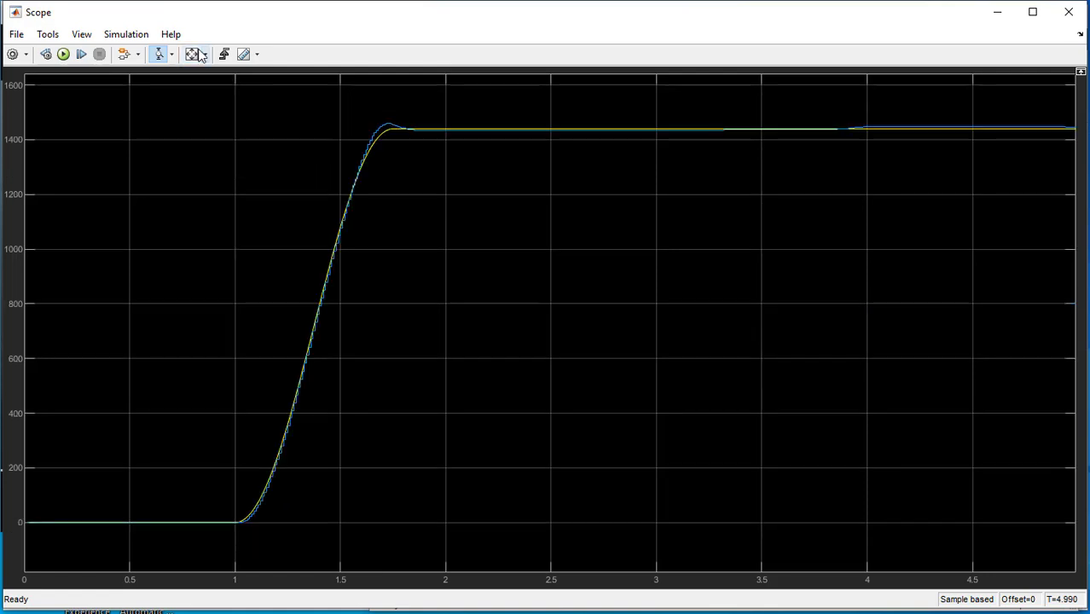
left_click(996, 14)
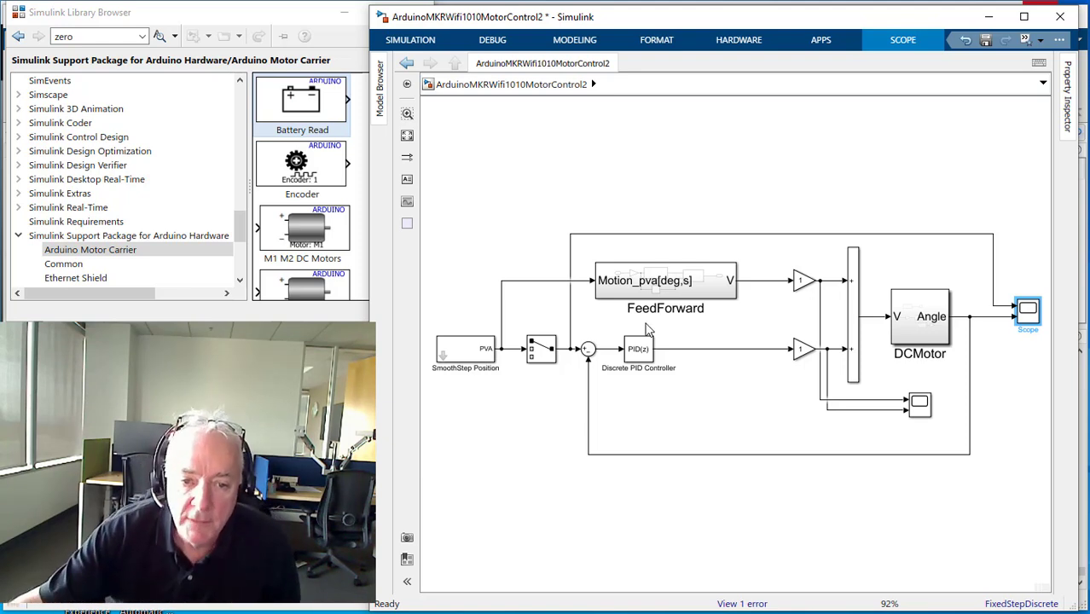
Inside the FeedForward subsystem, view the Inverse Mechanical Shaft parameters without changing them
left_click(679, 283)
double_click(680, 283)
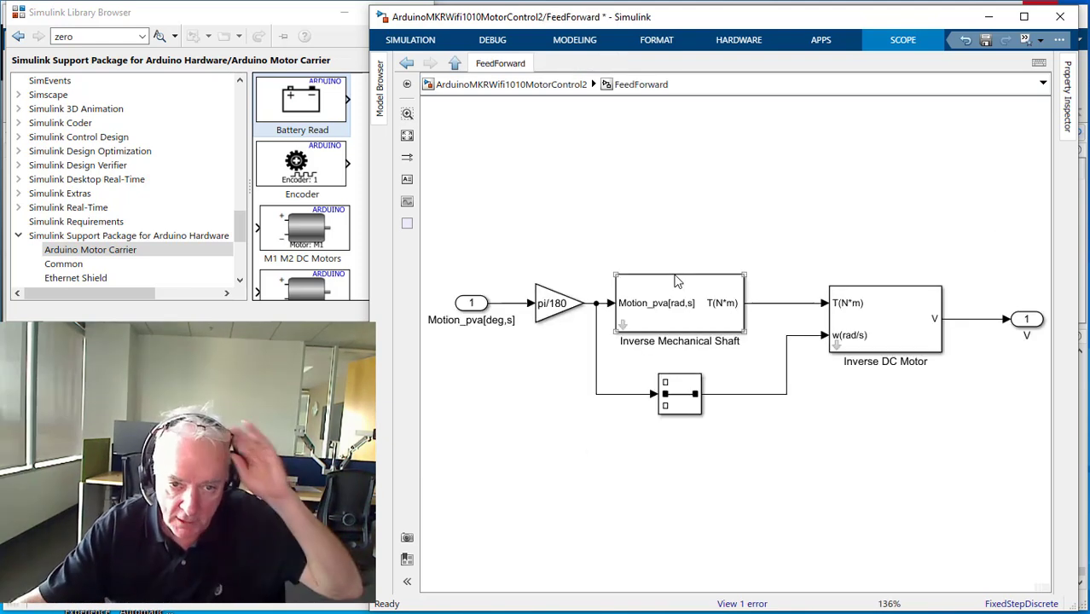
left_click(676, 303)
double_click(676, 303)
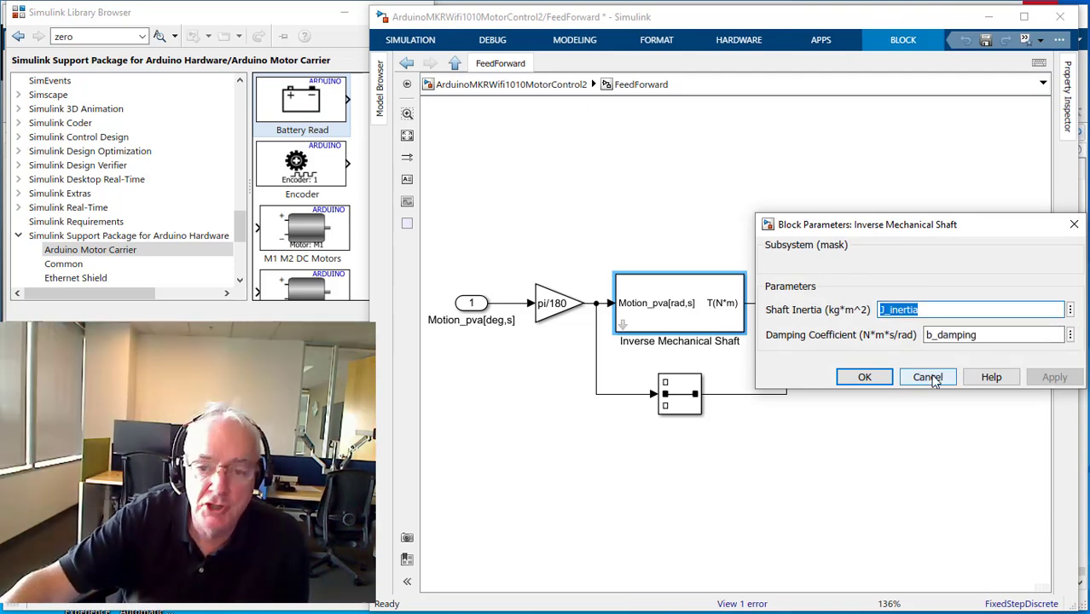
left_click(933, 381)
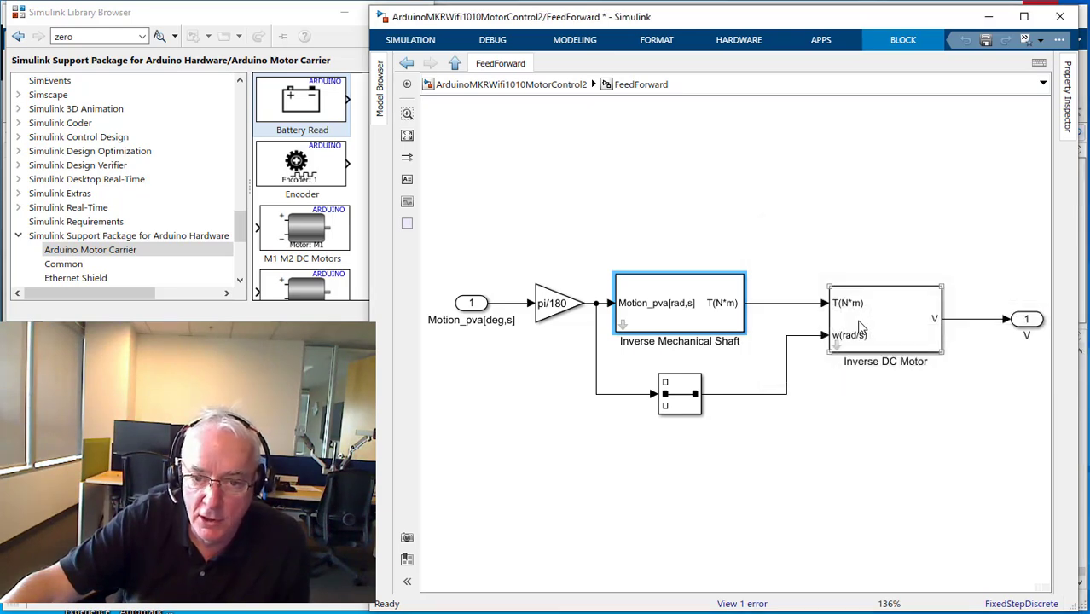
View the Inverse DC Motor's 30 V parameters unchanged, then return to the top-level model
double_click(861, 328)
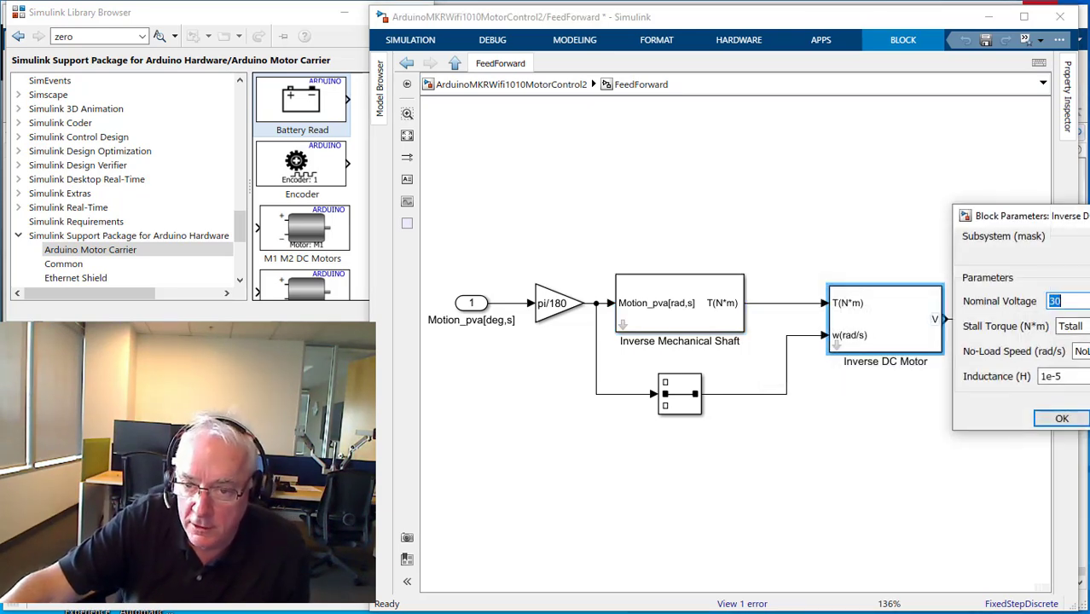
left_click_drag(1021, 216, 757, 178)
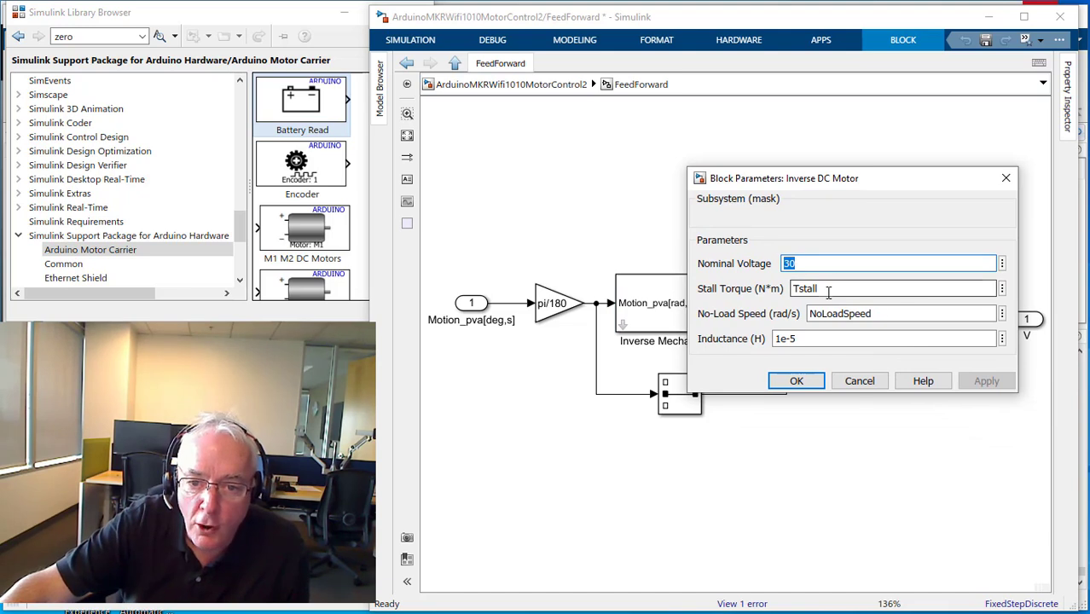
left_click(878, 380)
left_click(580, 153)
left_click(515, 86)
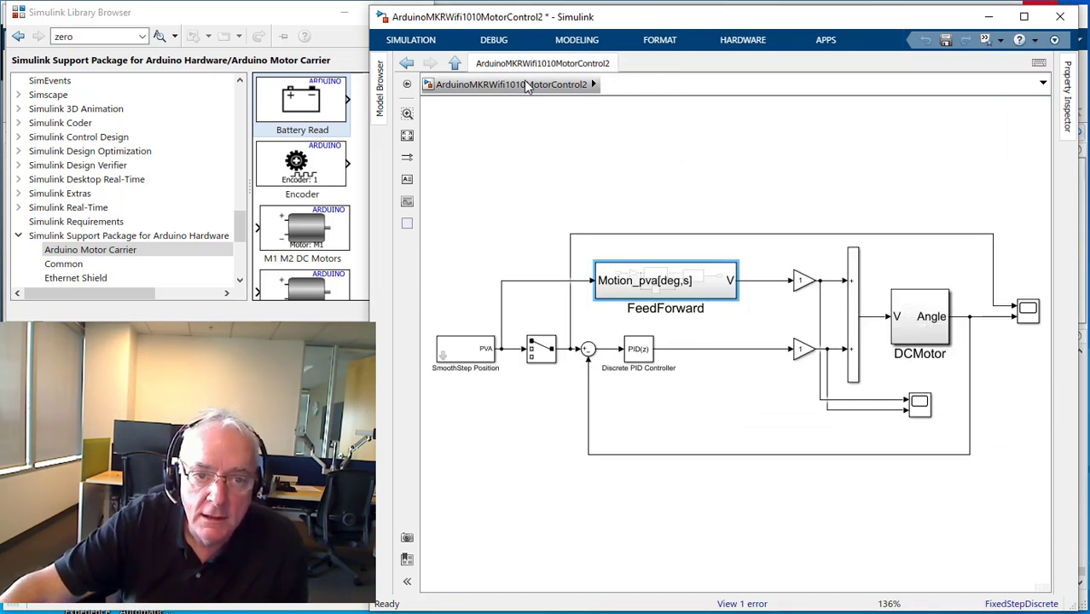